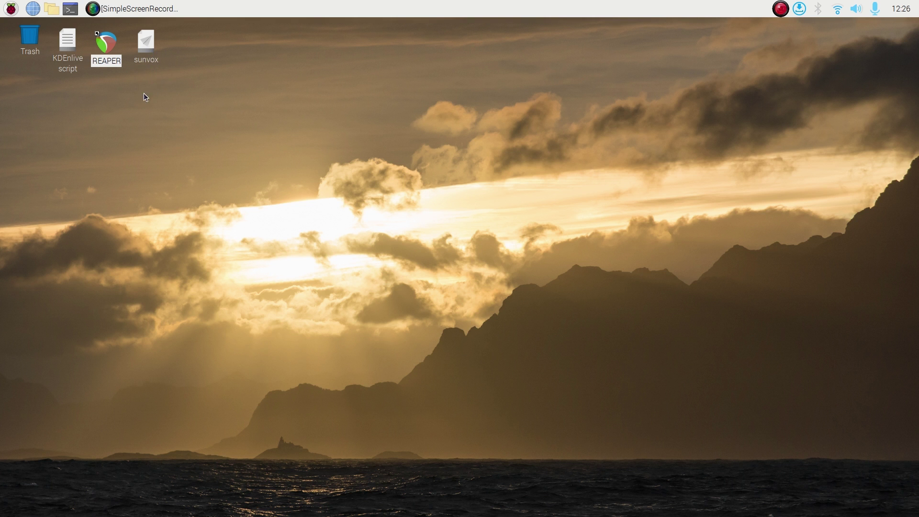
click(11, 9)
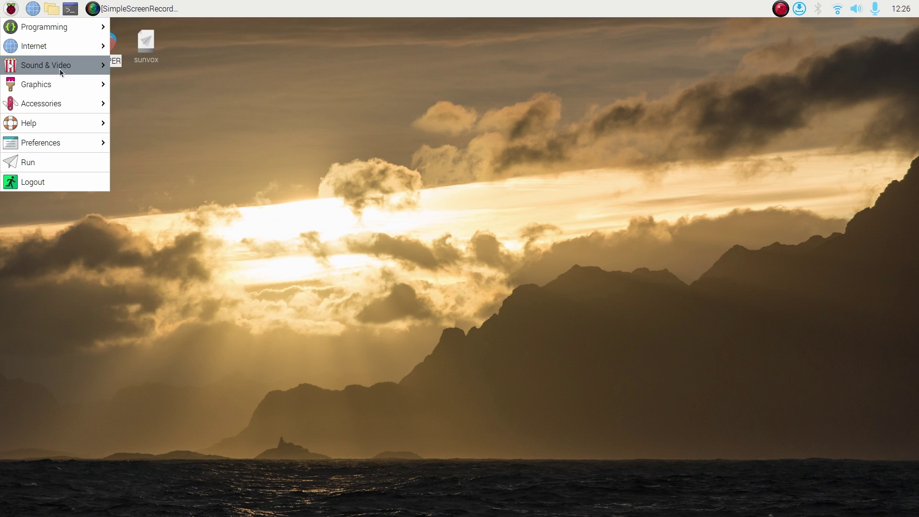
mouse_move(60, 67)
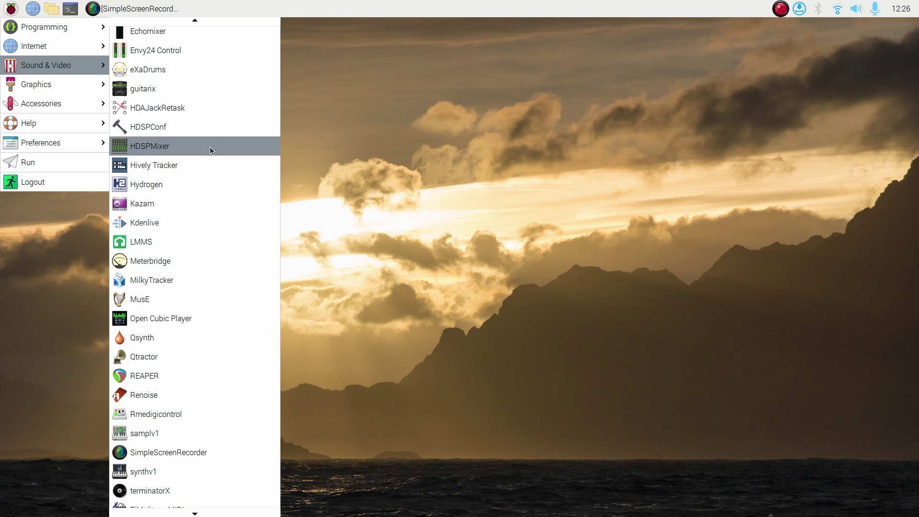
- Launch REAPER from its desktop shortcut, running it with Execute
click(366, 149)
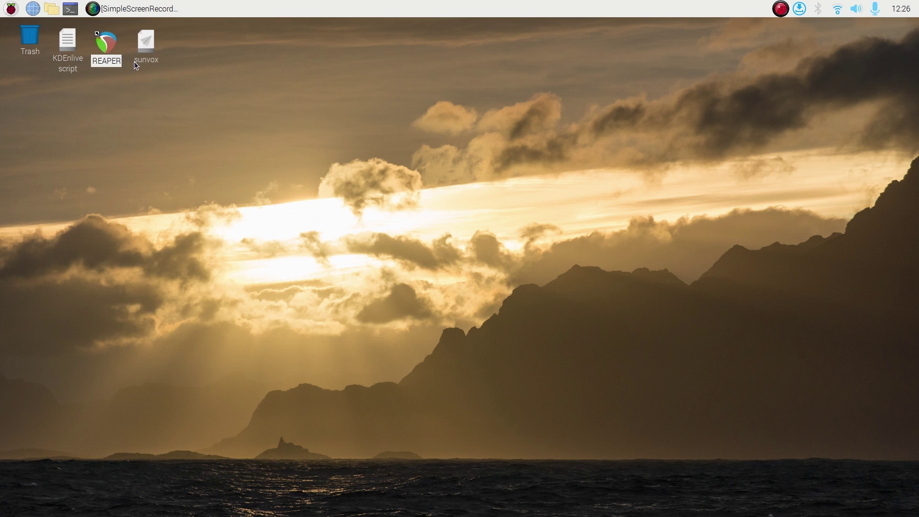
double_click(106, 43)
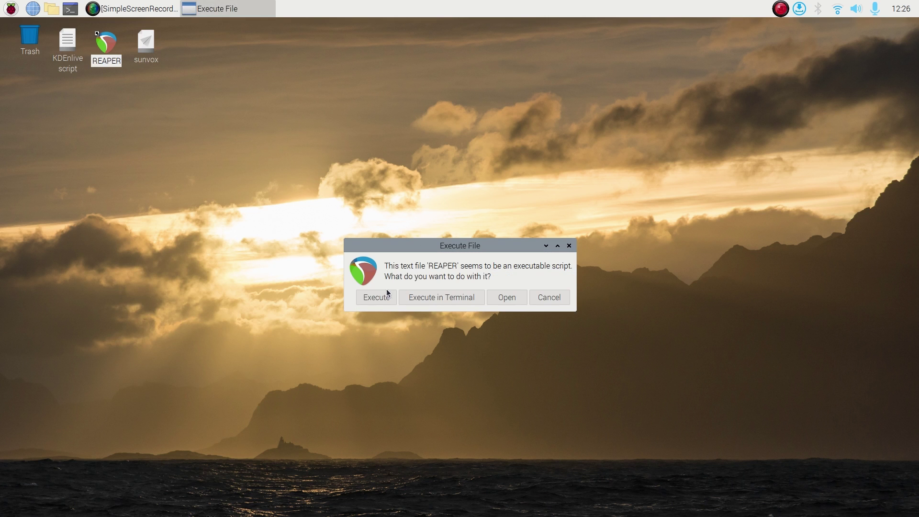
click(378, 296)
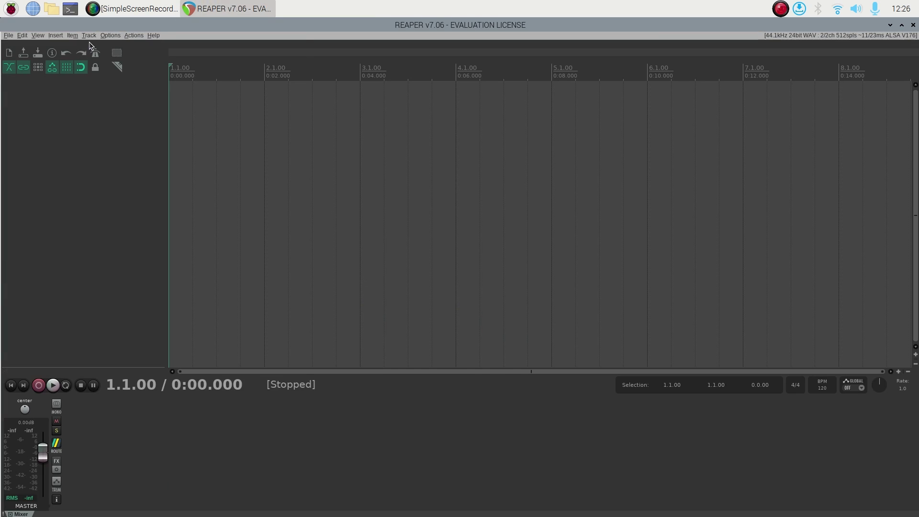
- Review the Device (ALSA, Volt 176, 44.1 kHz) and MIDI Devices preferences, then cancel without saving
click(107, 36)
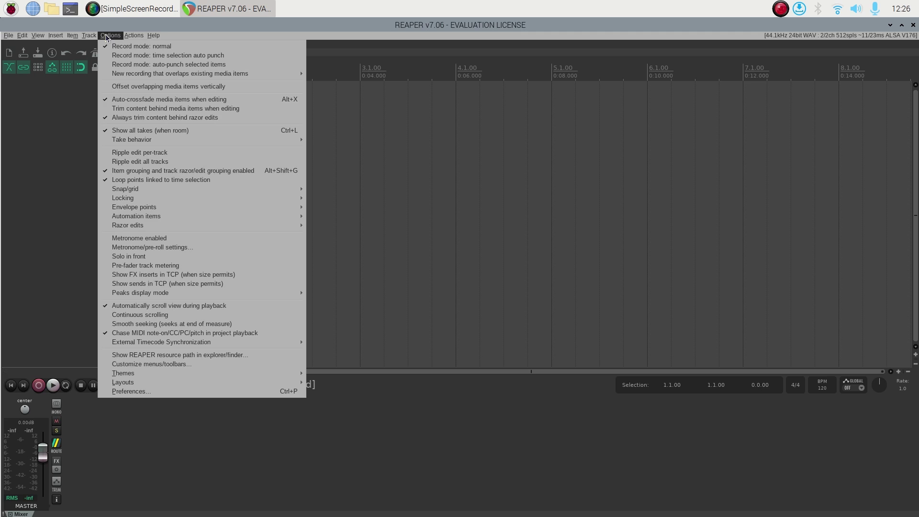
click(154, 393)
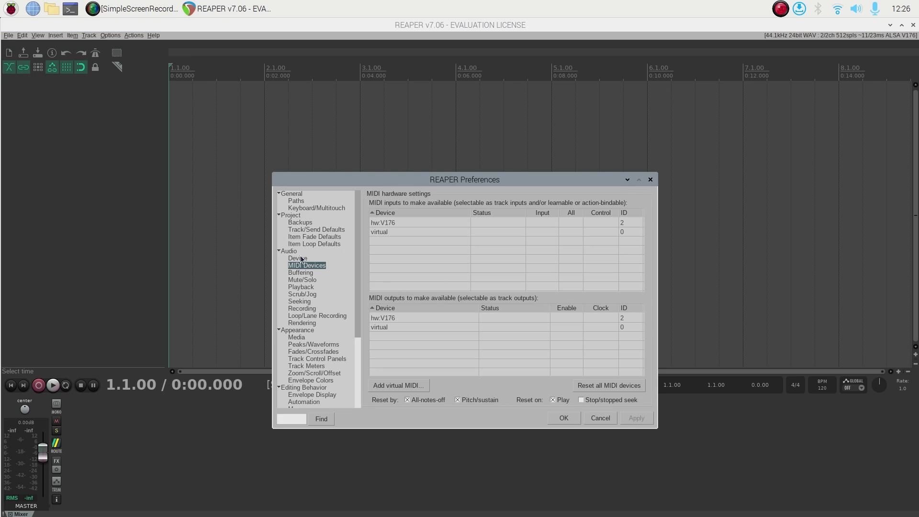
click(298, 259)
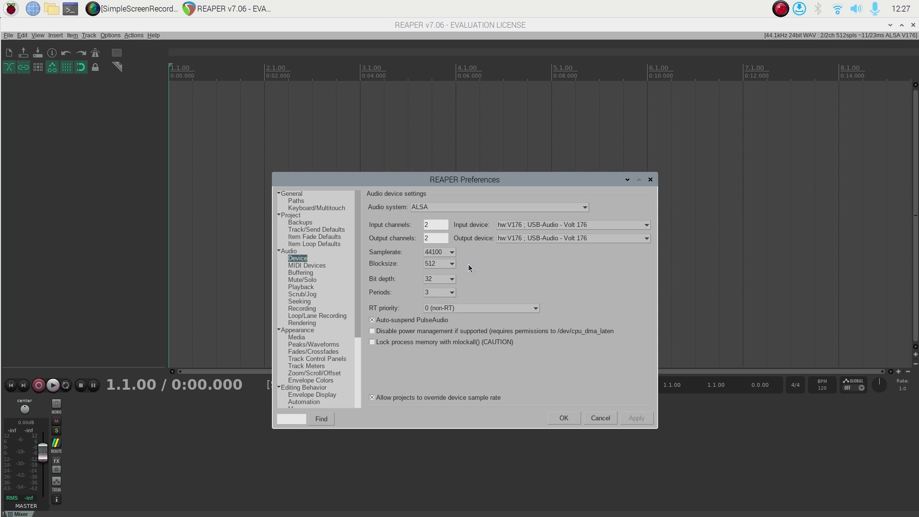
click(307, 265)
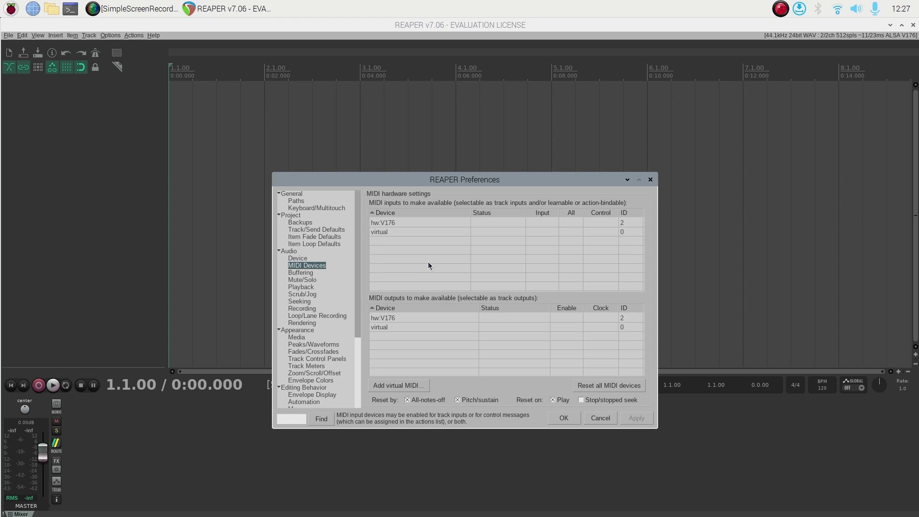
click(598, 419)
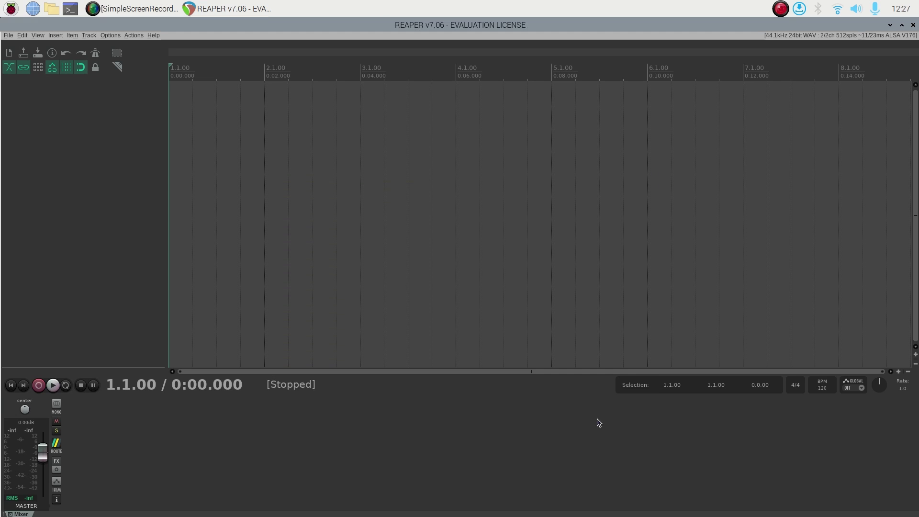
- Start inserting a virtual instrument on a new track and scroll through the plugin chooser
right_click(92, 127)
click(165, 153)
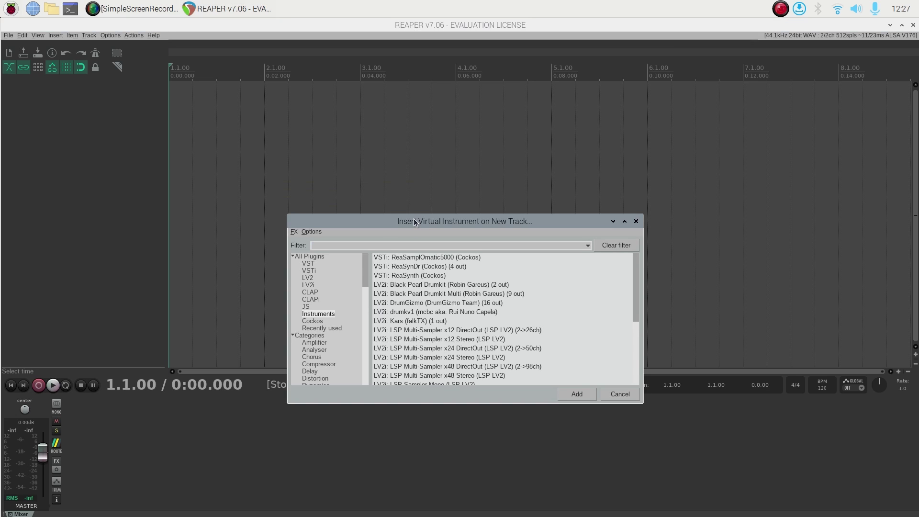
scroll(343, 244, down, 10)
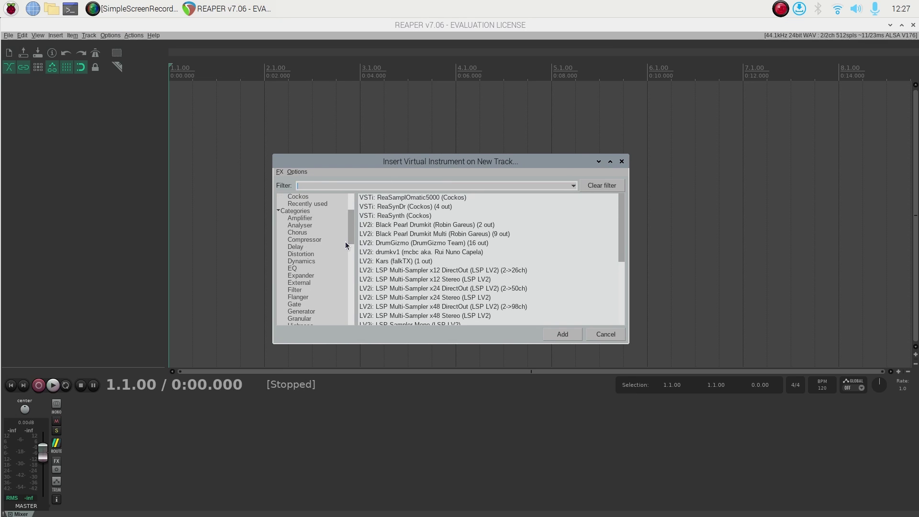
scroll(343, 252, down, 4)
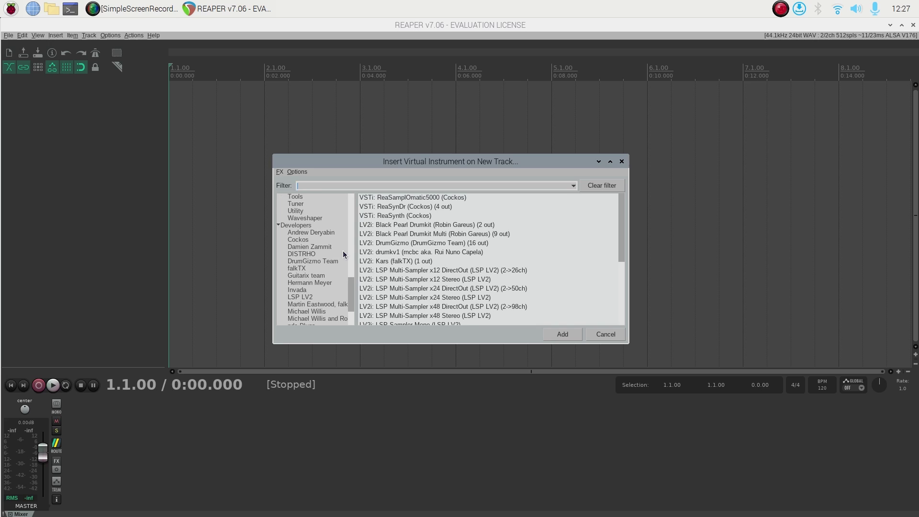
- Browse plugins by developer, from Cockos and DISTRHO to LSP and Yoshimi, then dismiss the chooser
click(323, 233)
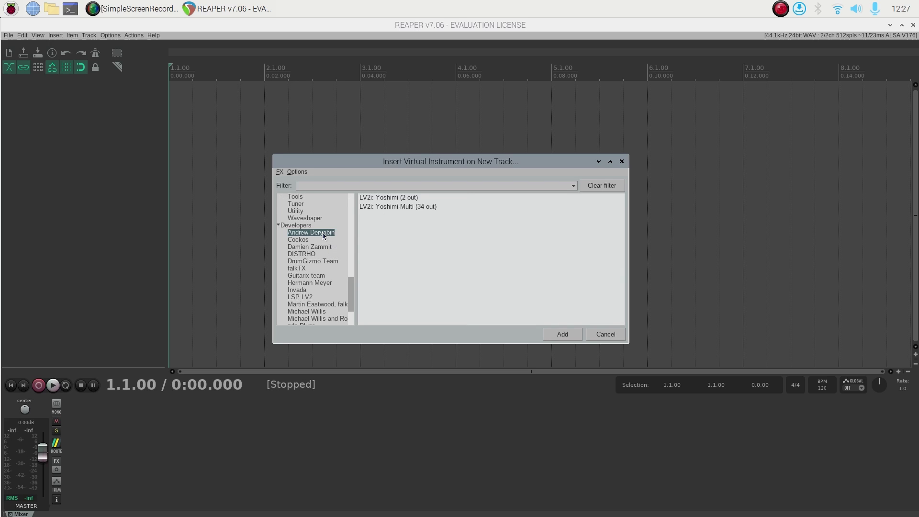
click(308, 240)
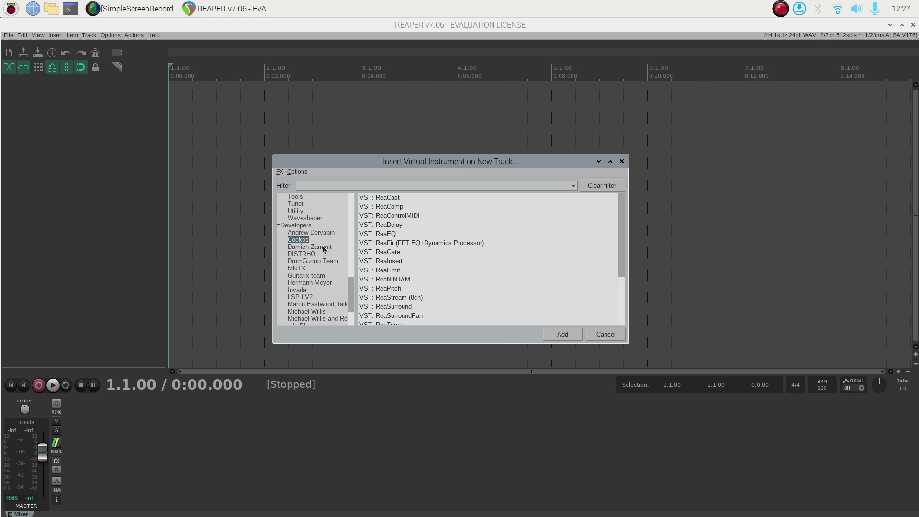
click(324, 248)
click(306, 254)
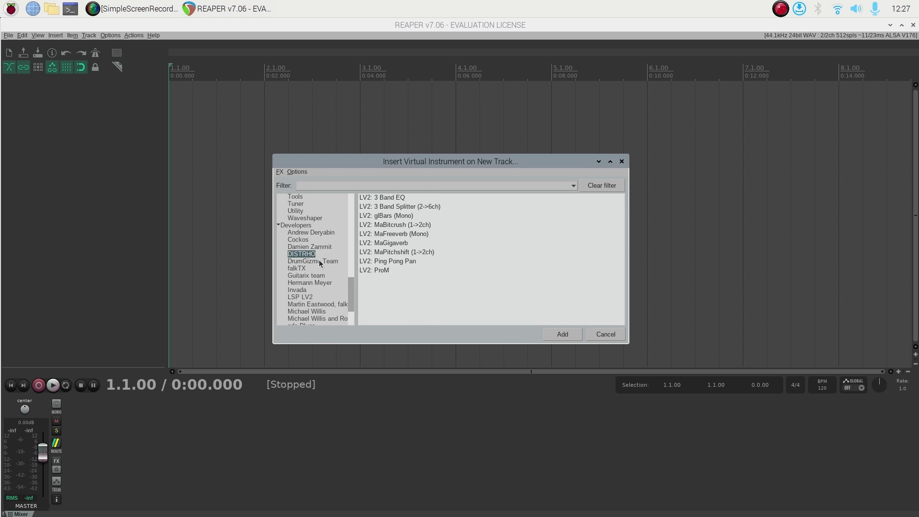
click(319, 262)
click(310, 278)
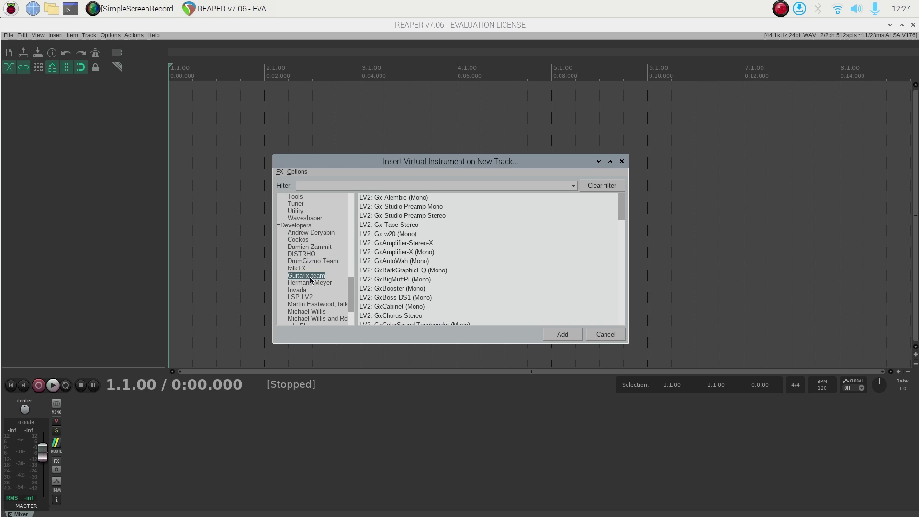
click(311, 284)
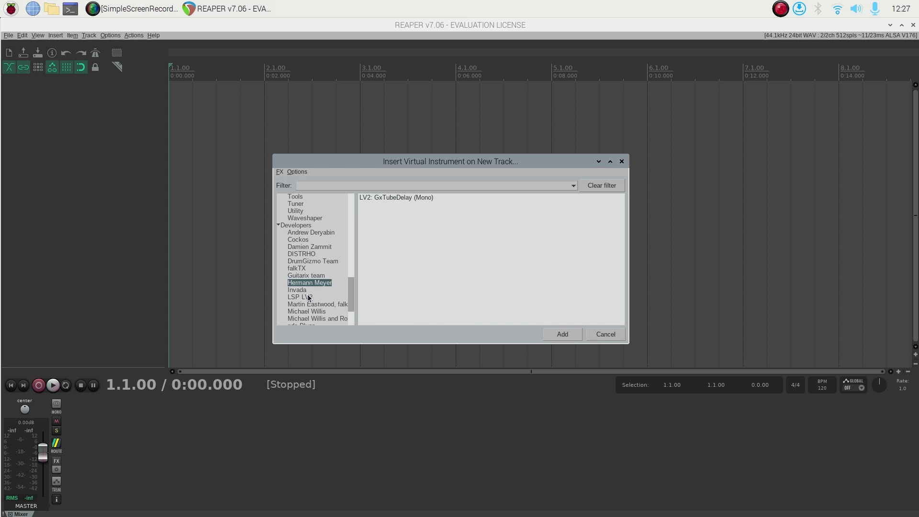
click(309, 297)
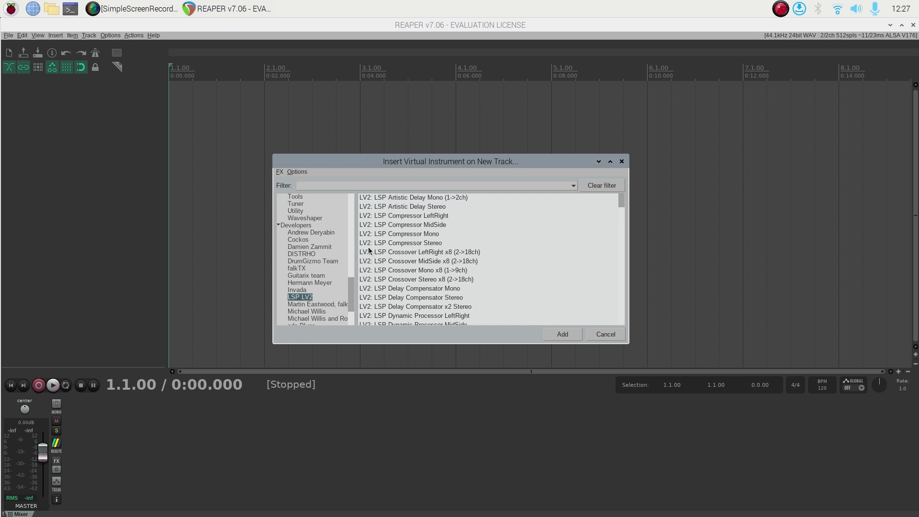
click(317, 233)
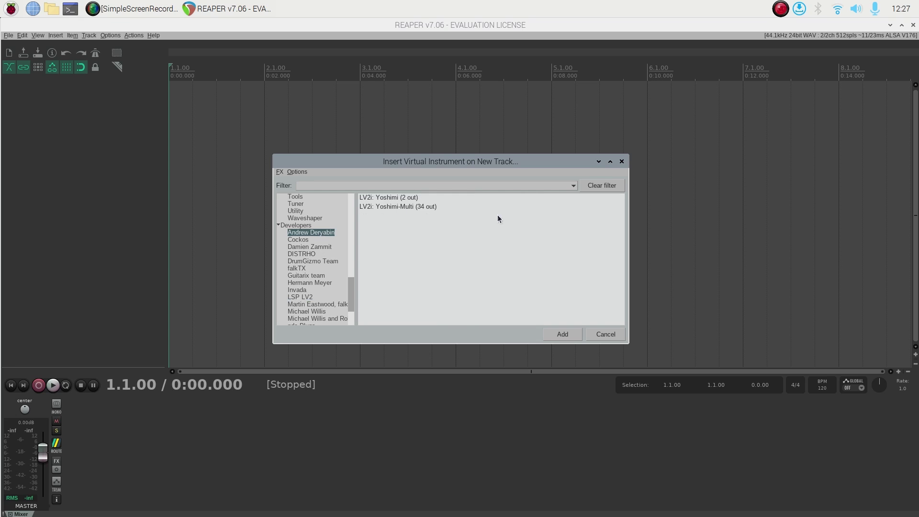
click(621, 162)
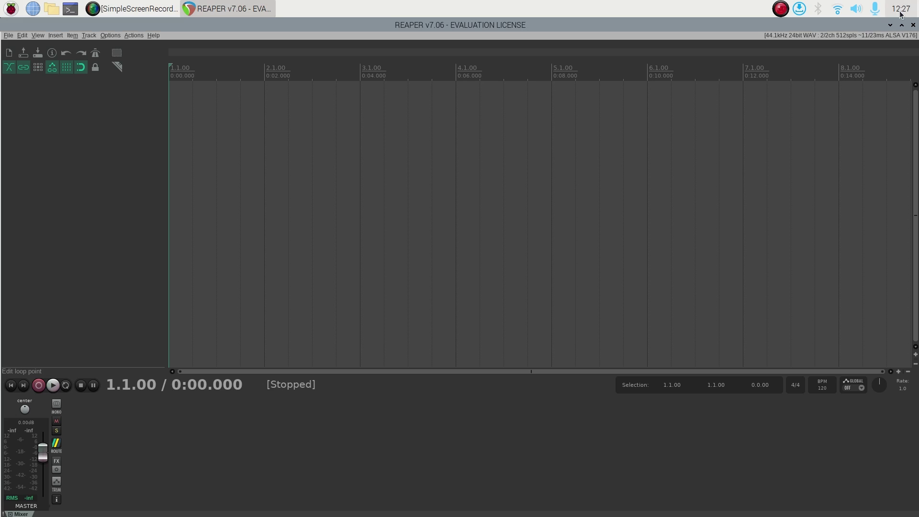
click(912, 25)
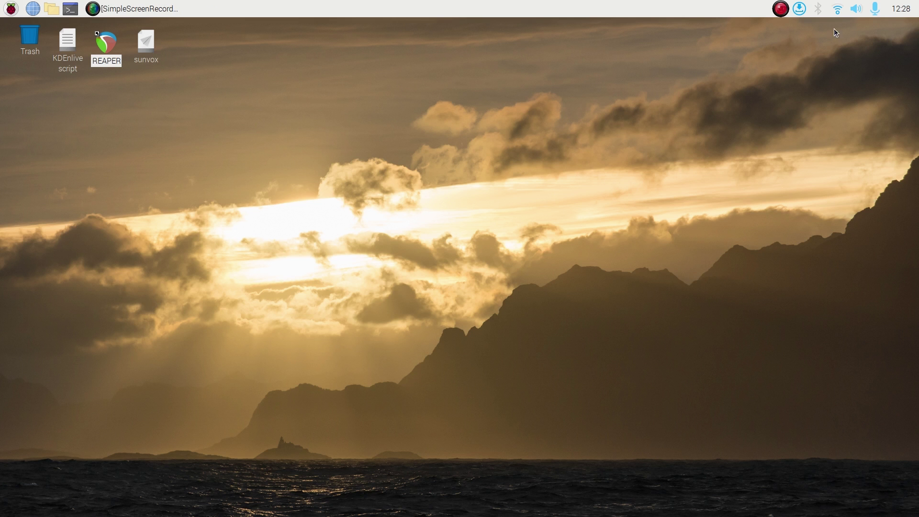
double_click(147, 44)
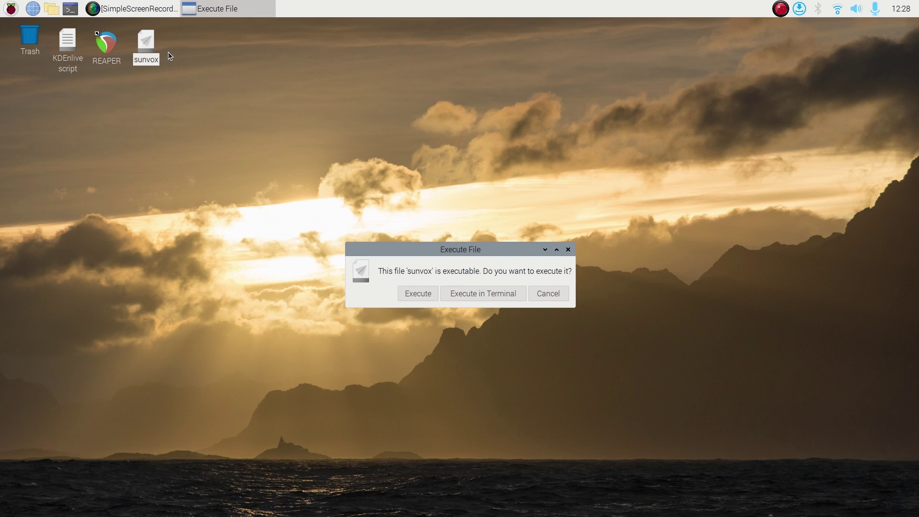
click(421, 297)
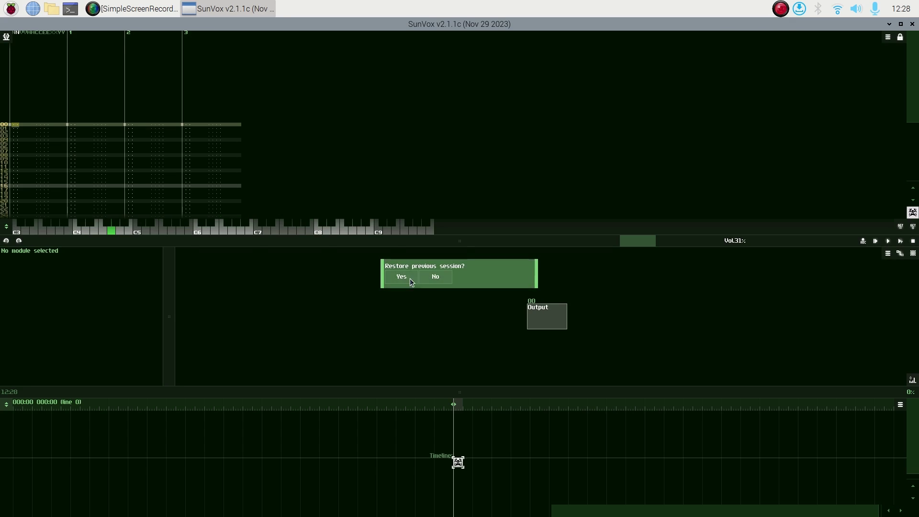
click(408, 276)
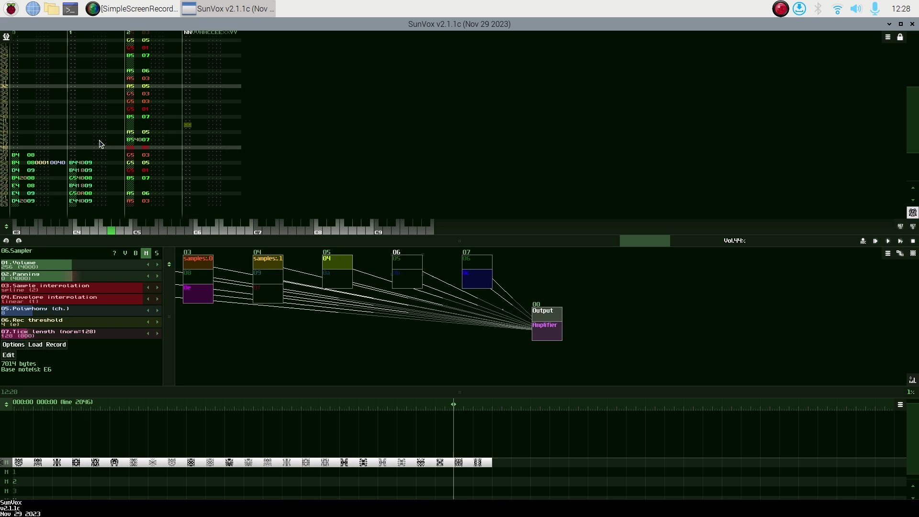
scroll(105, 155, up, 1)
scroll(105, 155, up, 20)
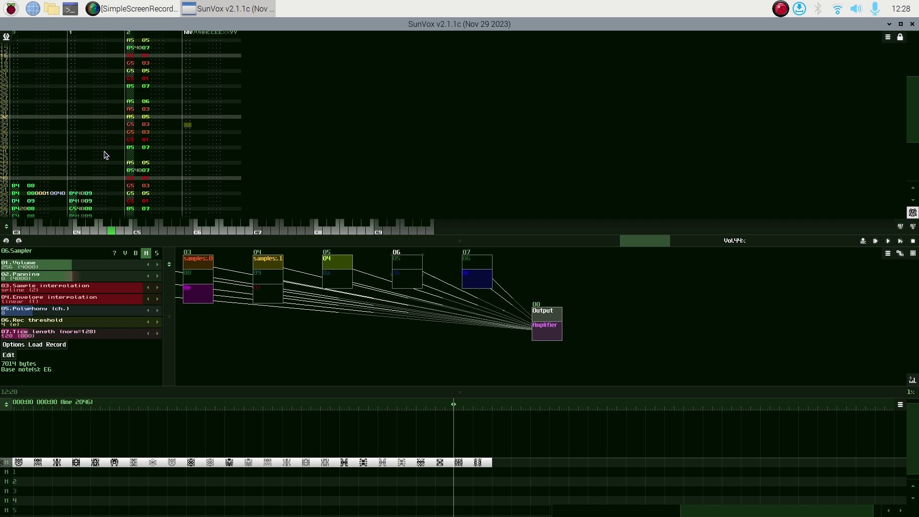
scroll(105, 156, down, 2)
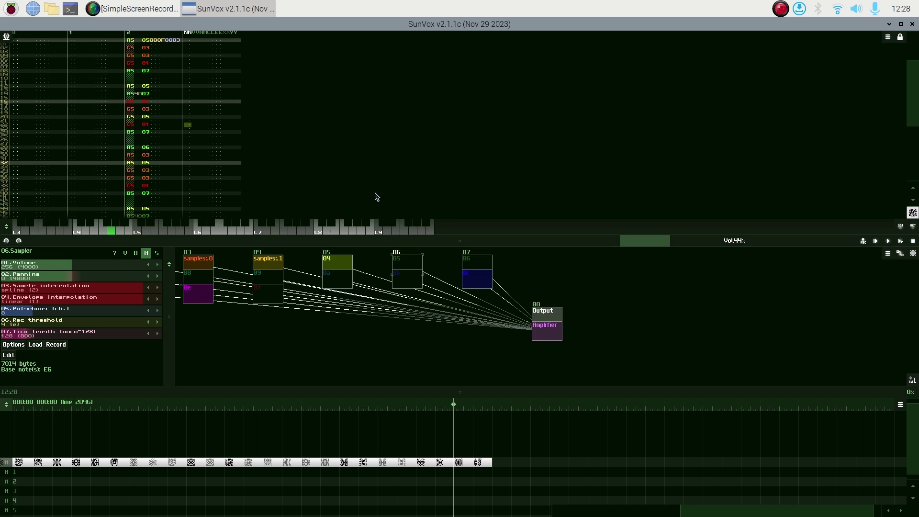
click(912, 24)
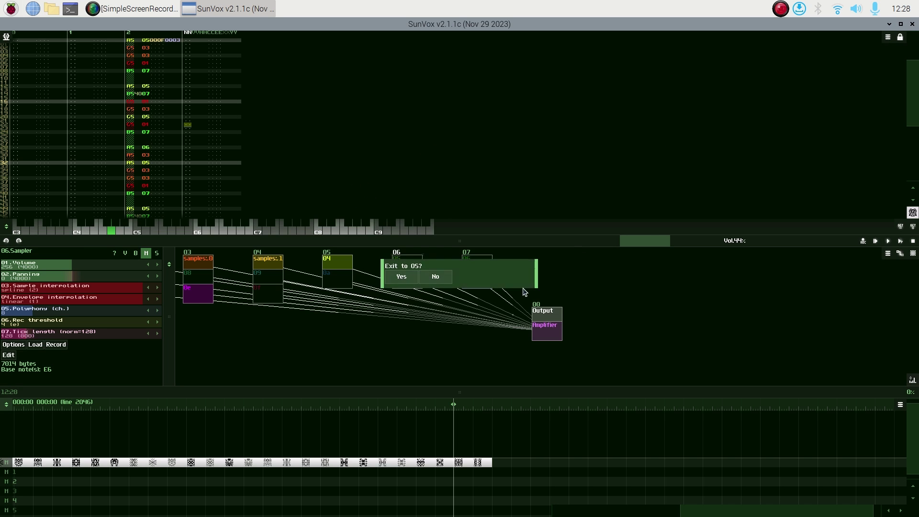
click(401, 277)
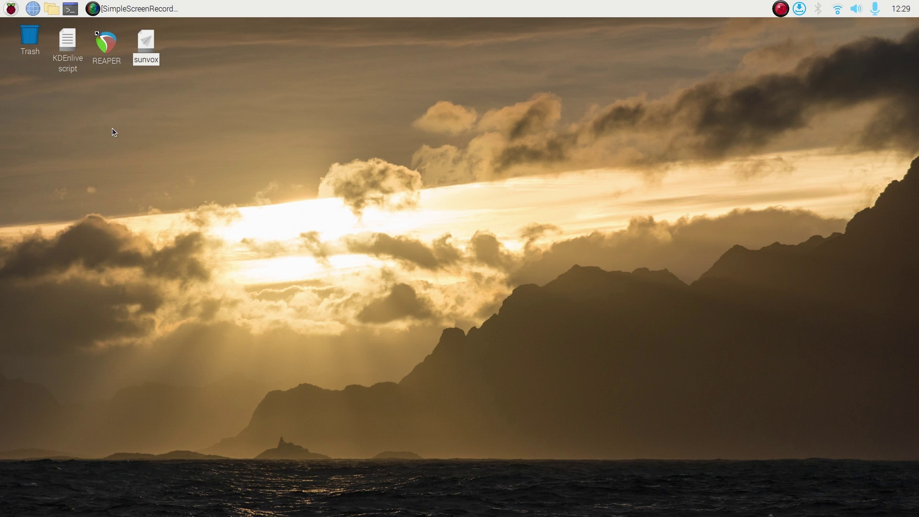
- Launch Renoise from Sound & Video and dismiss the xcompmgr compositor warning
click(11, 9)
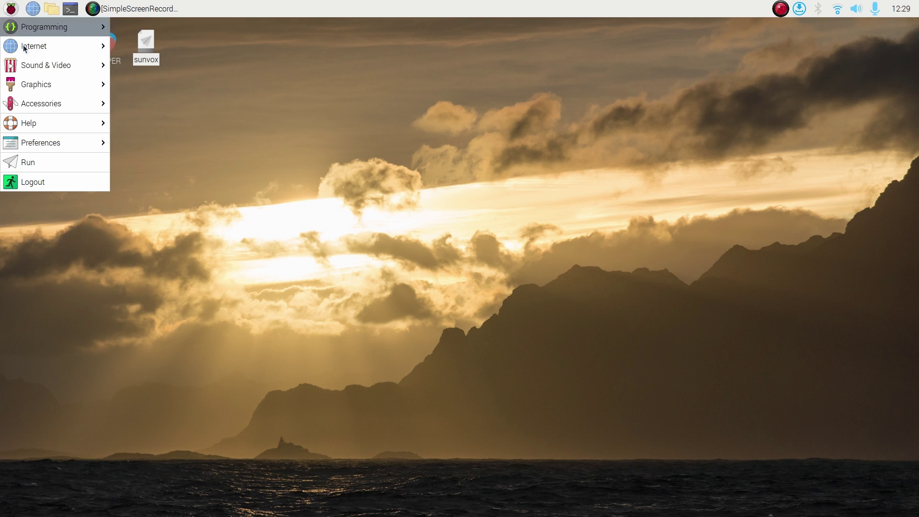
mouse_move(72, 64)
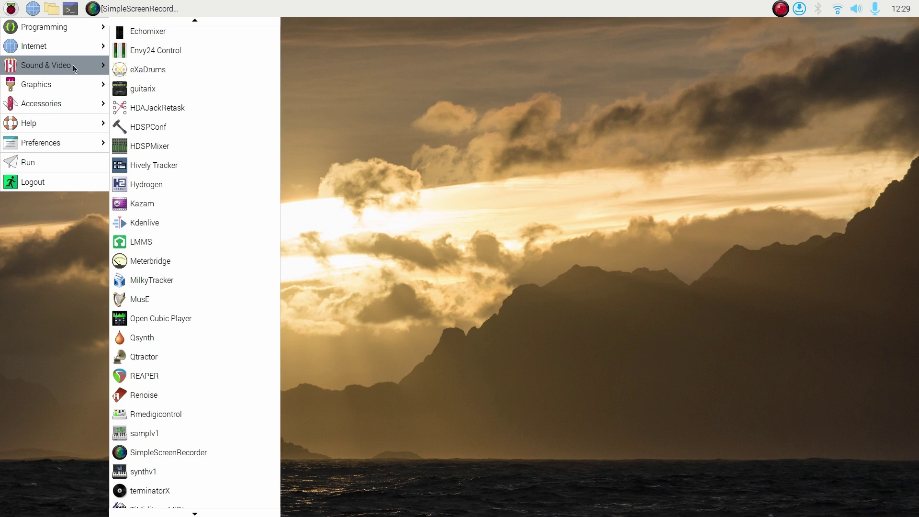
click(182, 392)
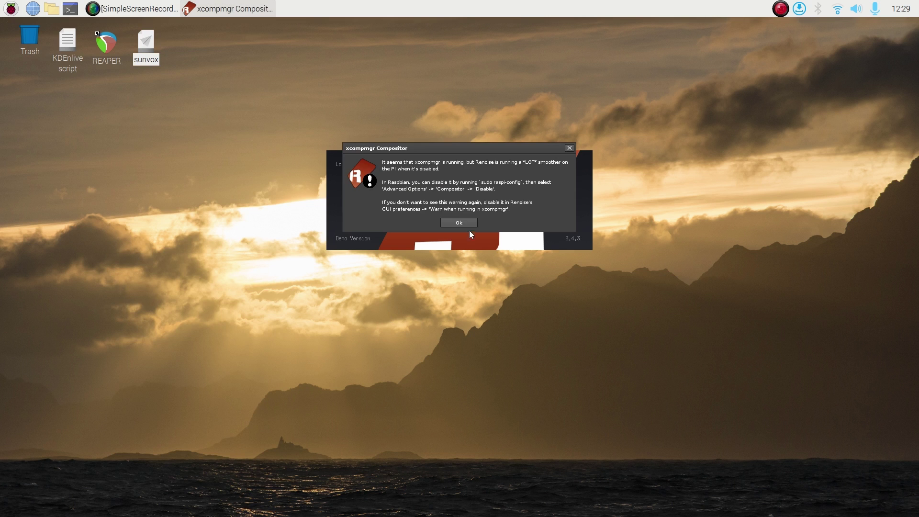
click(466, 223)
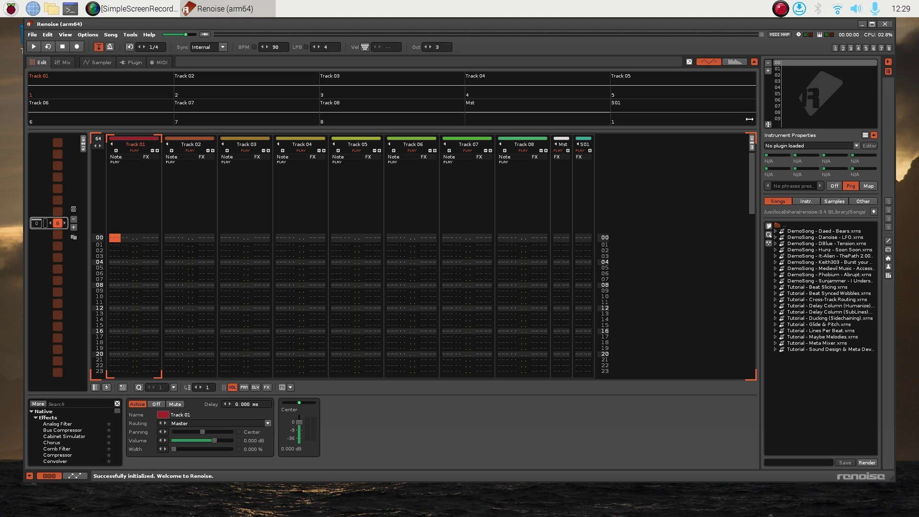
- Close Renoise and bring back the Sound & Video applications menu
click(887, 25)
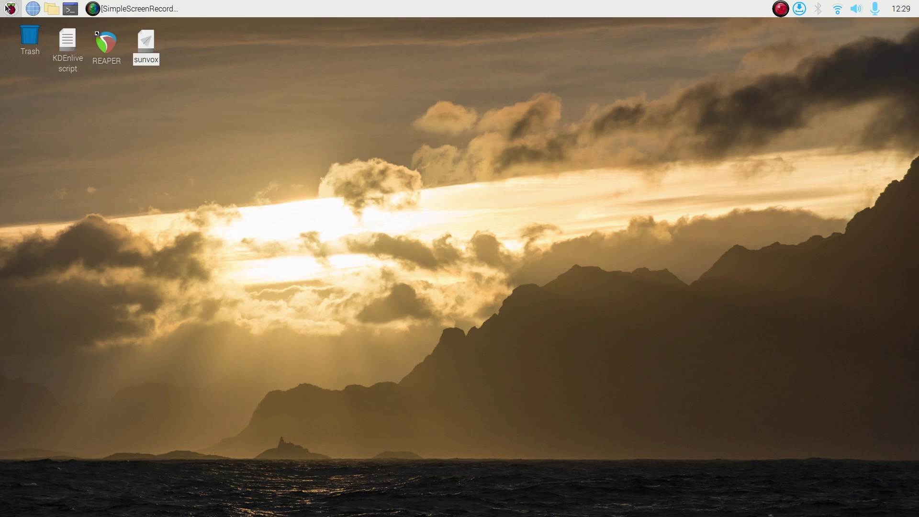
click(11, 8)
mouse_move(48, 65)
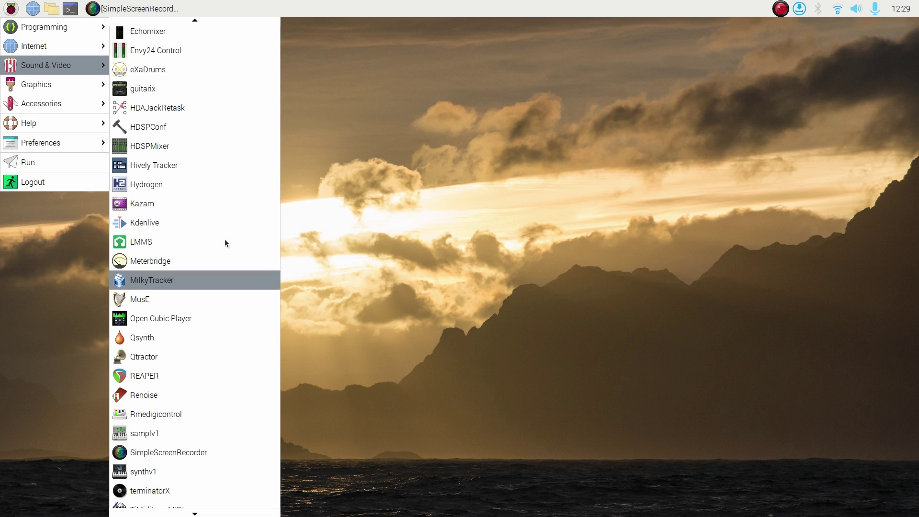
- Launch LMMS 1.2.2, move Controller Rack and FX-Mixer aside, widen the Song Editor, then quit
click(183, 241)
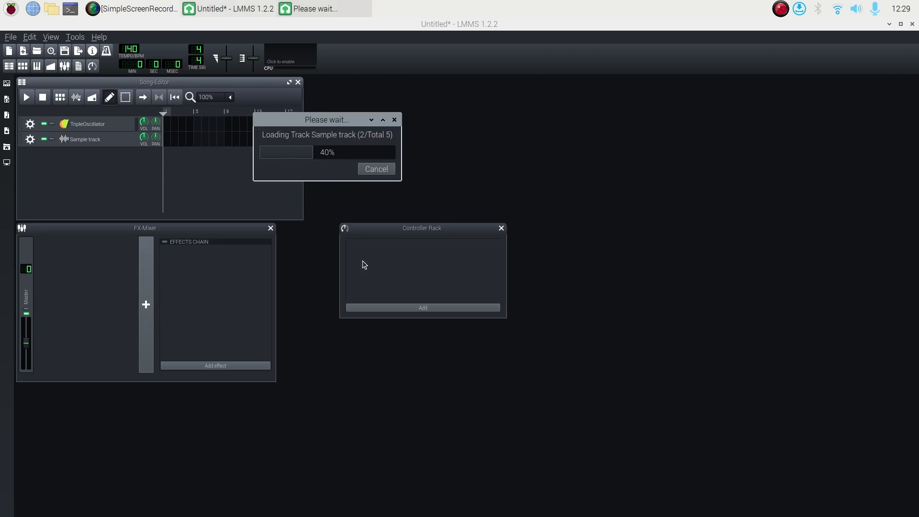
drag(430, 228, 548, 421)
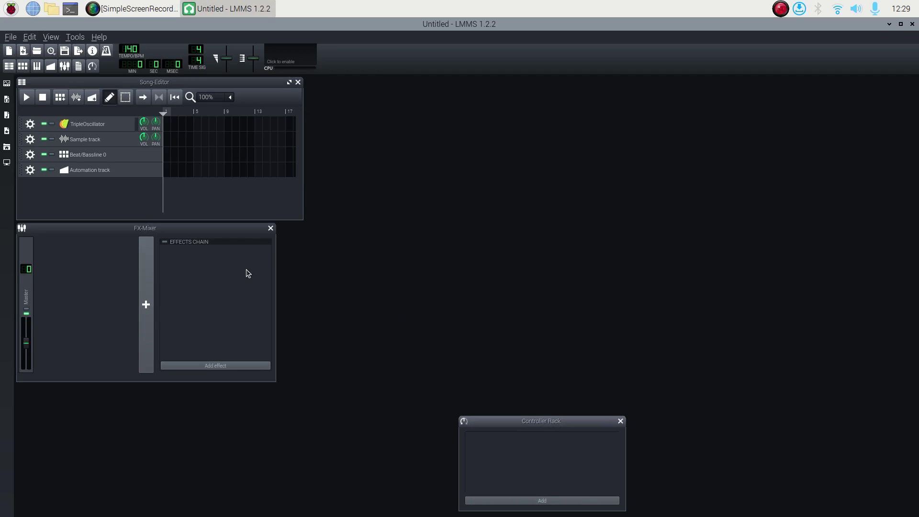
drag(228, 230, 225, 295)
drag(303, 219, 794, 273)
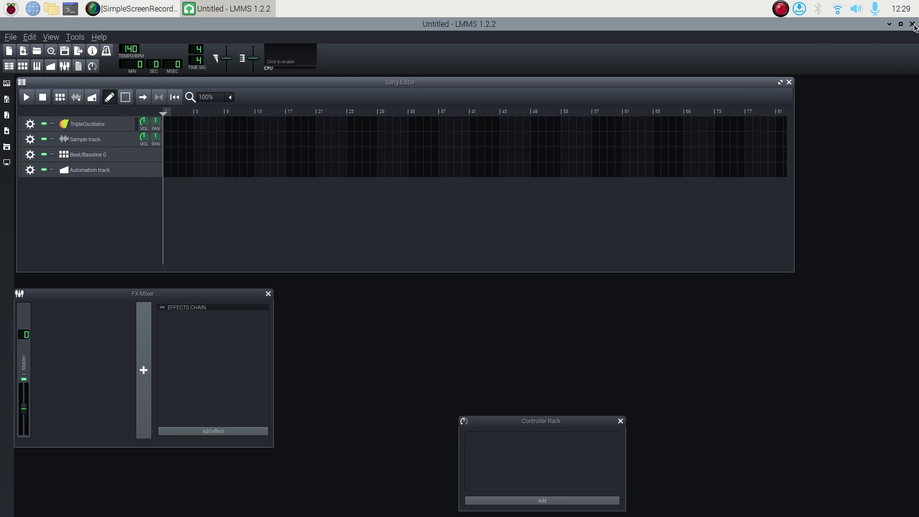
click(912, 25)
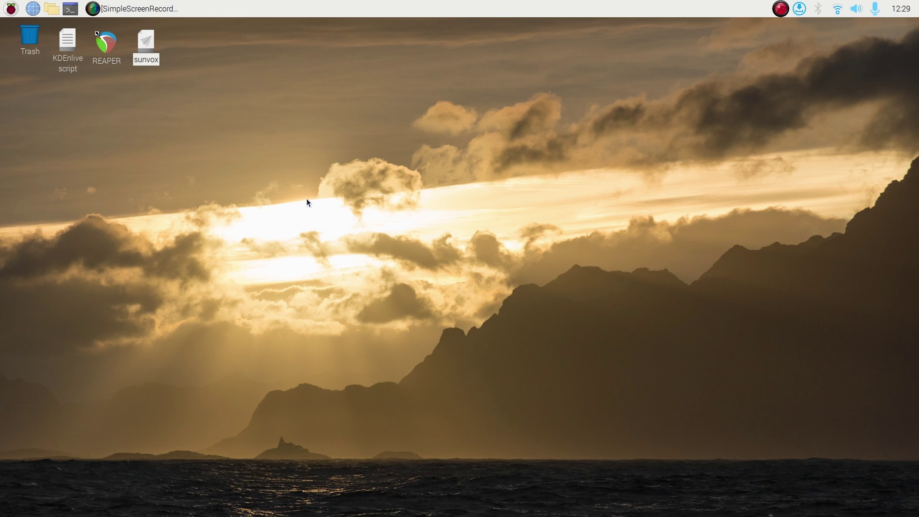